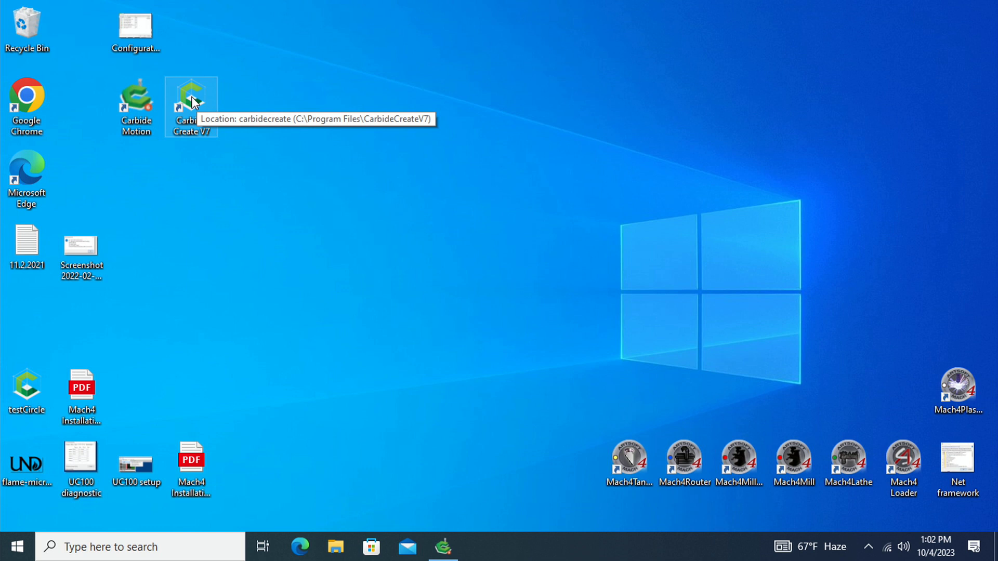
- Launch Carbide Create V7 from its desktop shortcut to get a blank design
double_click(191, 97)
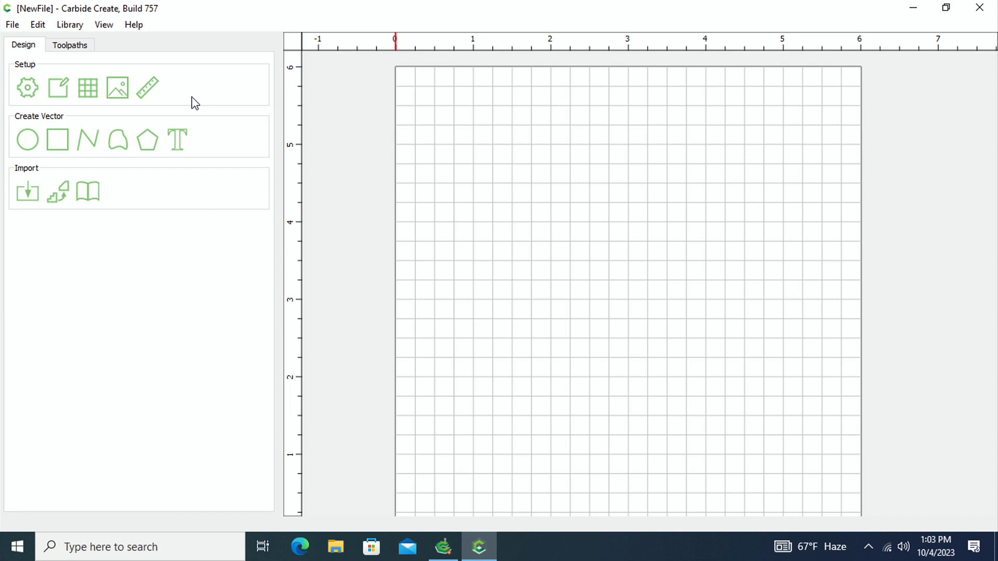
- In Job Setup, enter stock width 12, height 5.5 and thickness .750 in, then apply
click(28, 87)
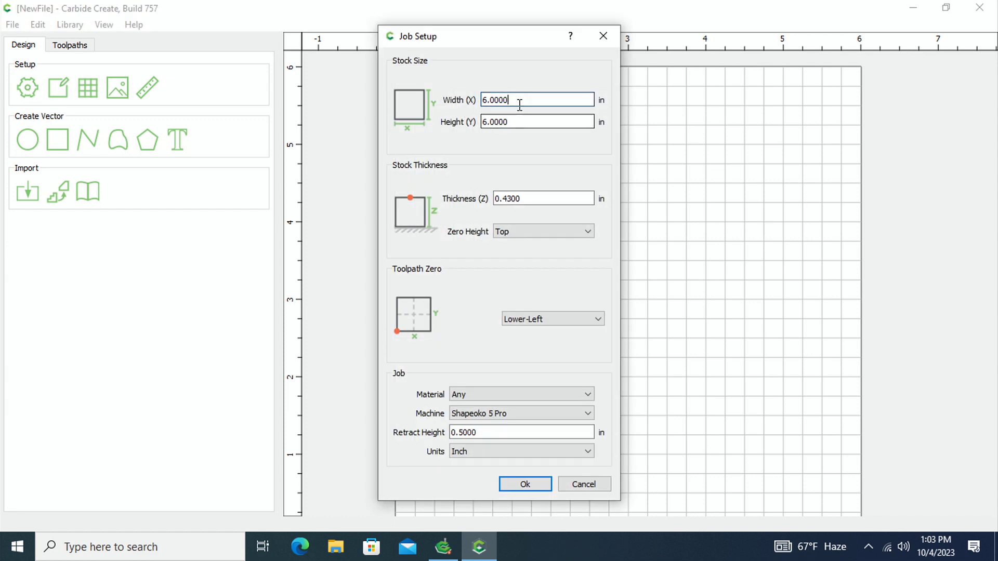
scroll(519, 105, down, 1)
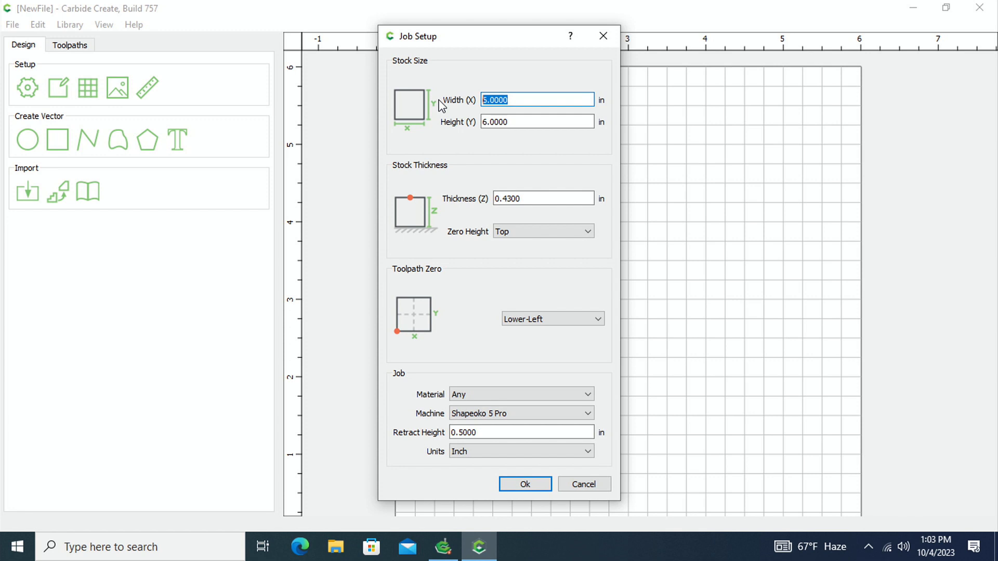
text(12)
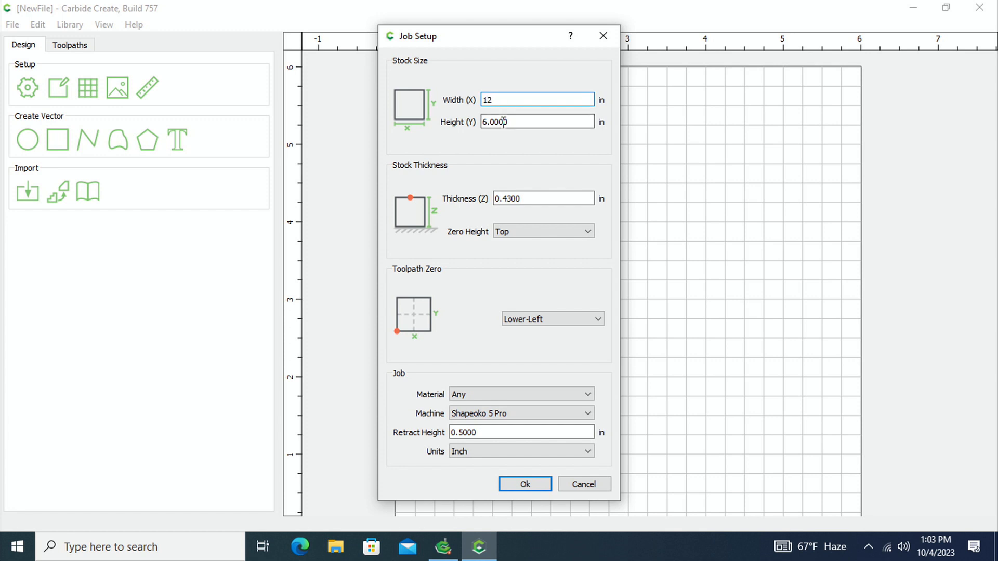
drag(519, 123, 374, 123)
text(5.5)
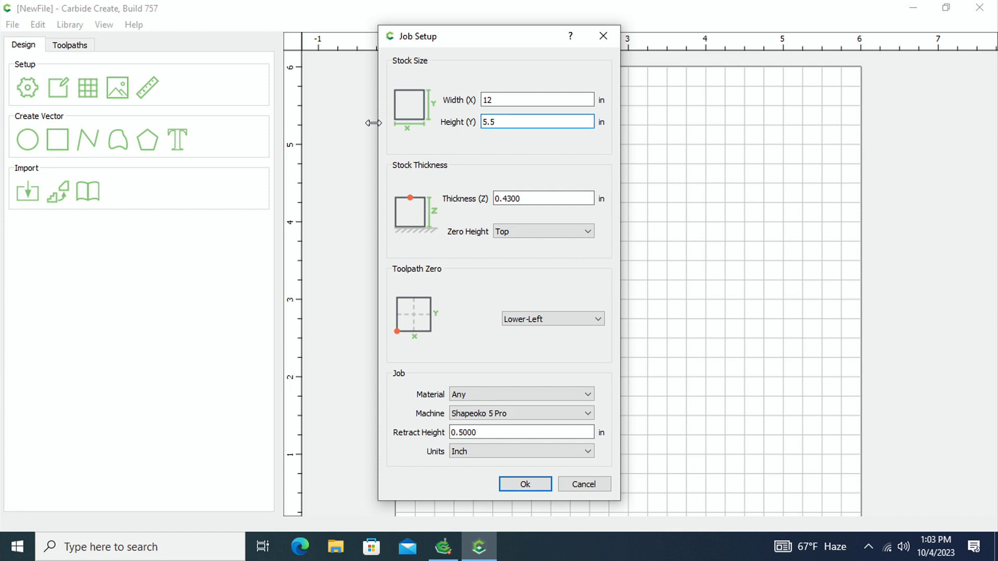
drag(541, 198, 433, 191)
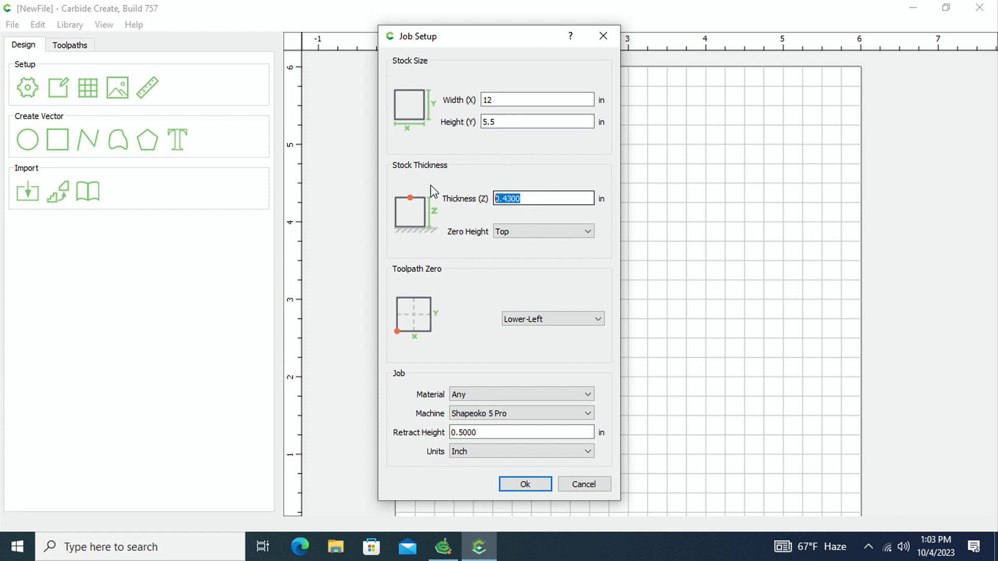
text(.750)
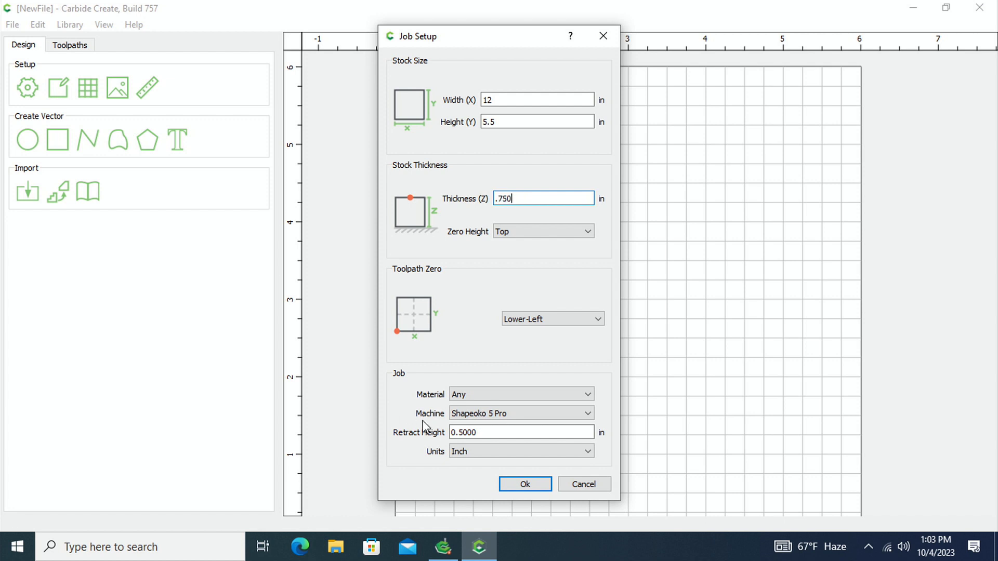
click(536, 485)
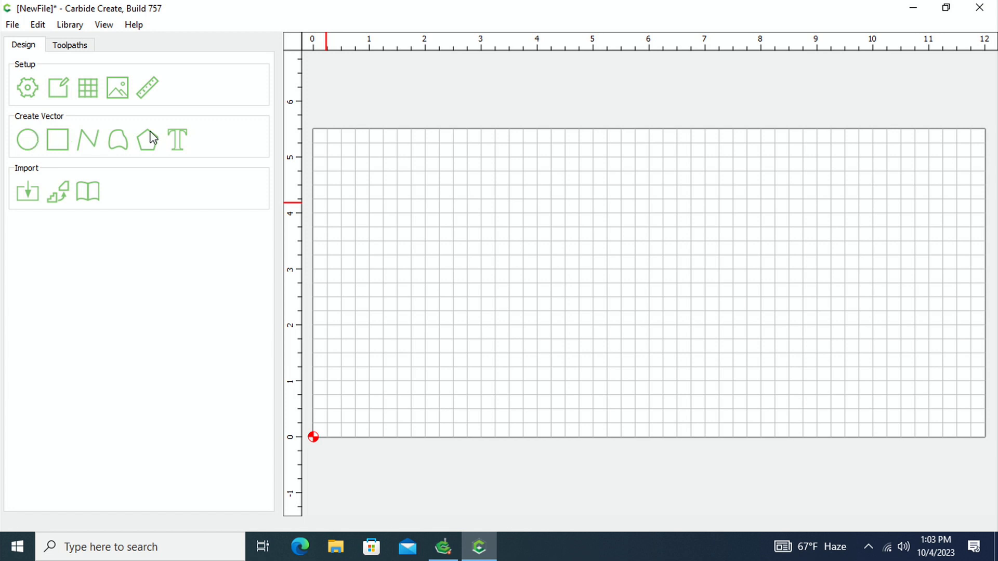
- Draw a circle on the stock and set its radius to 2.5 in, making it 5.000 × 5.000 in
click(29, 145)
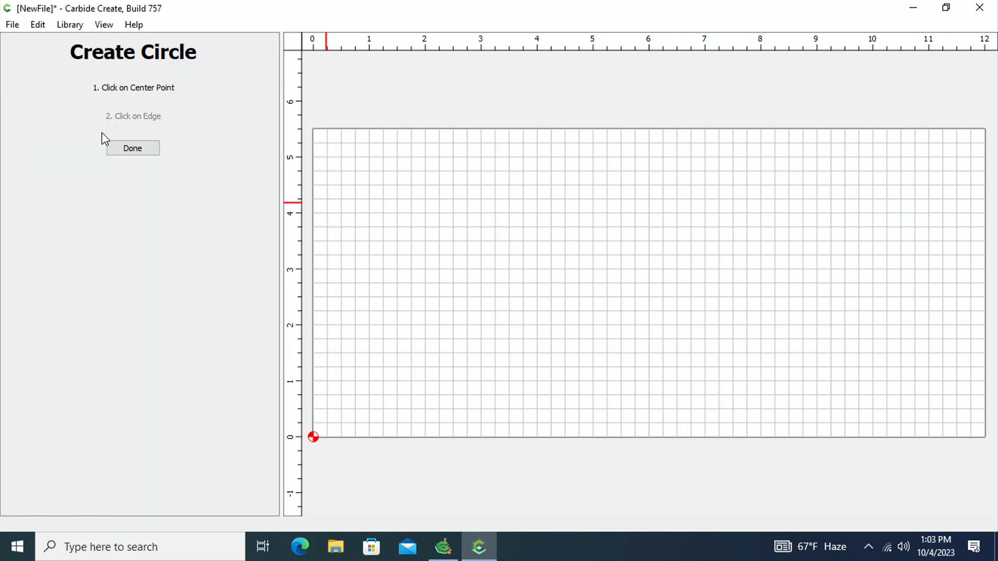
click(606, 268)
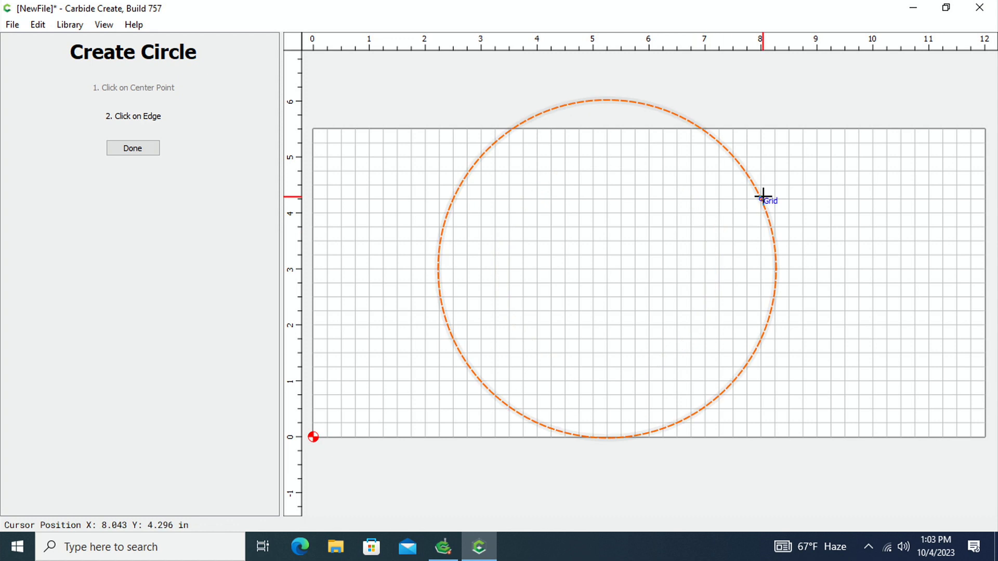
click(720, 240)
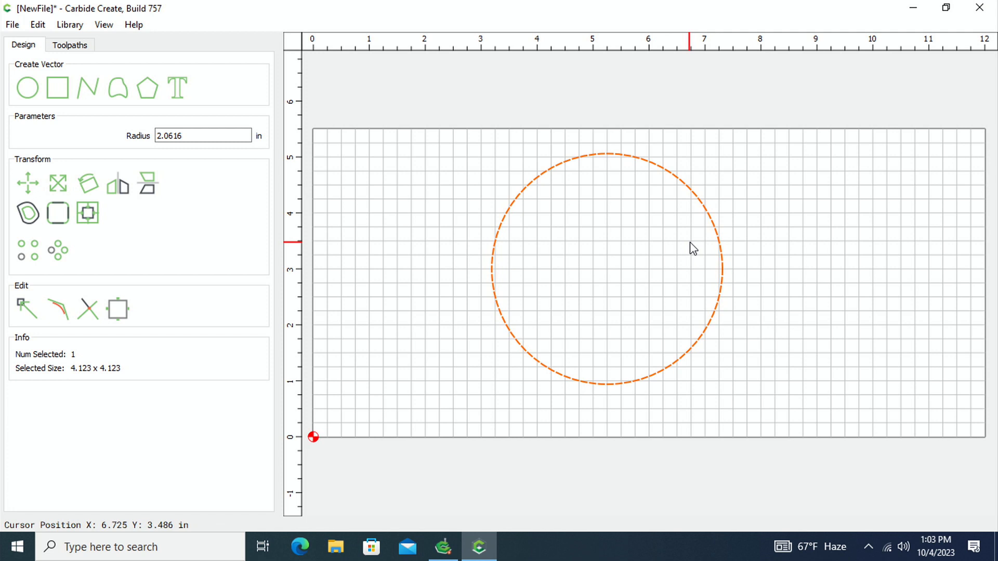
drag(203, 133, 121, 130)
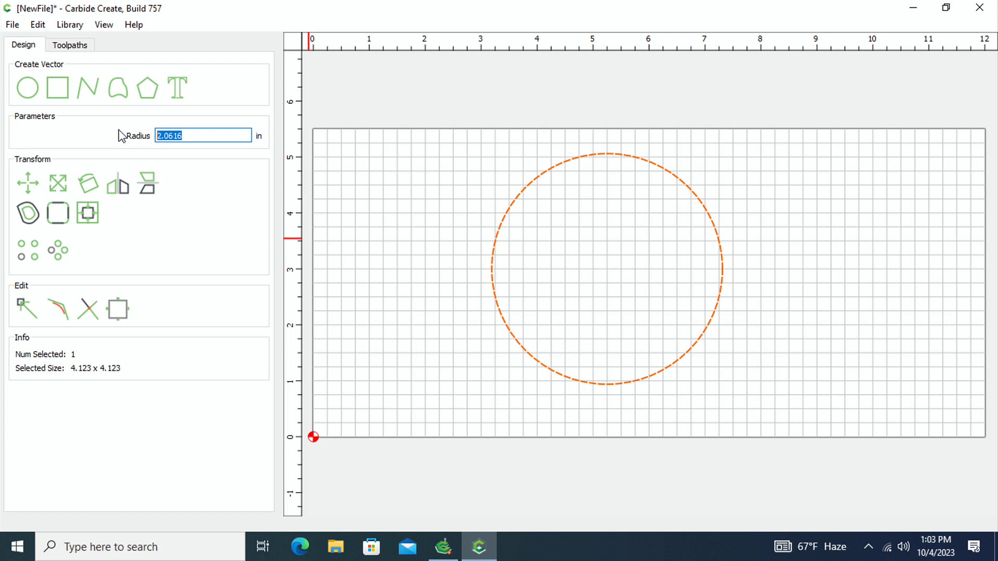
text(2.5)
key(Return)
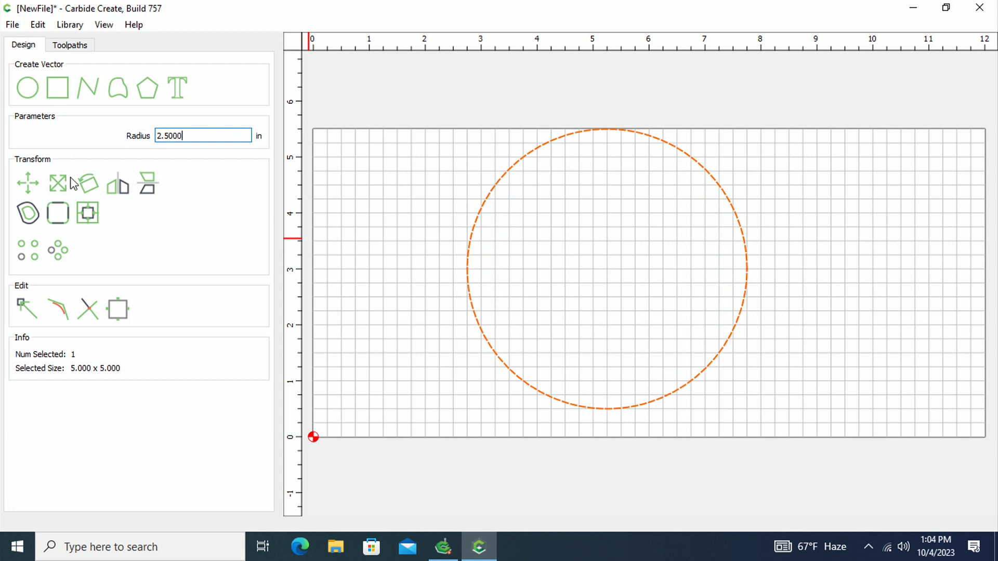
click(481, 207)
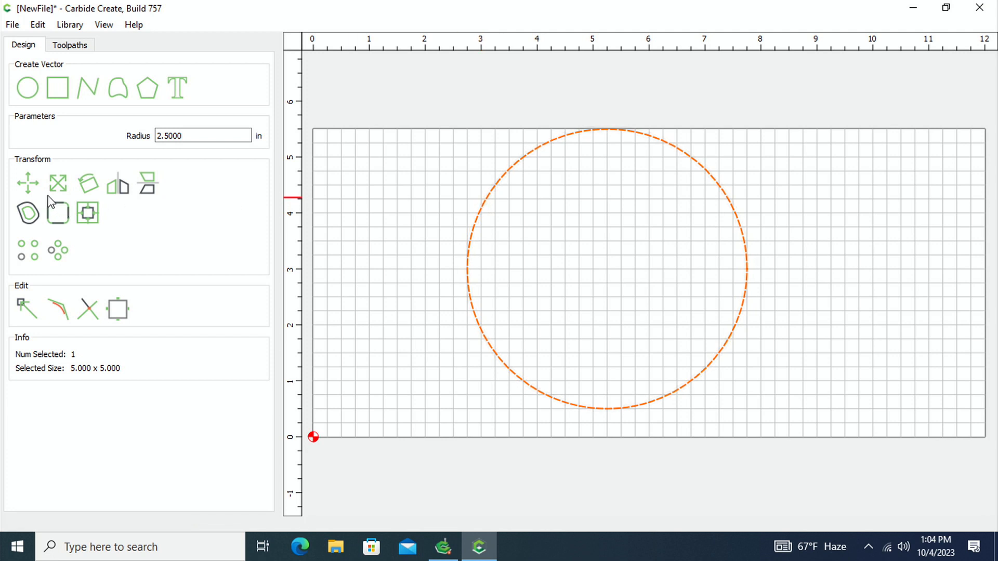
- Move the circle by its centre anchor to X 2.75 in and Y 2.75 in
click(28, 183)
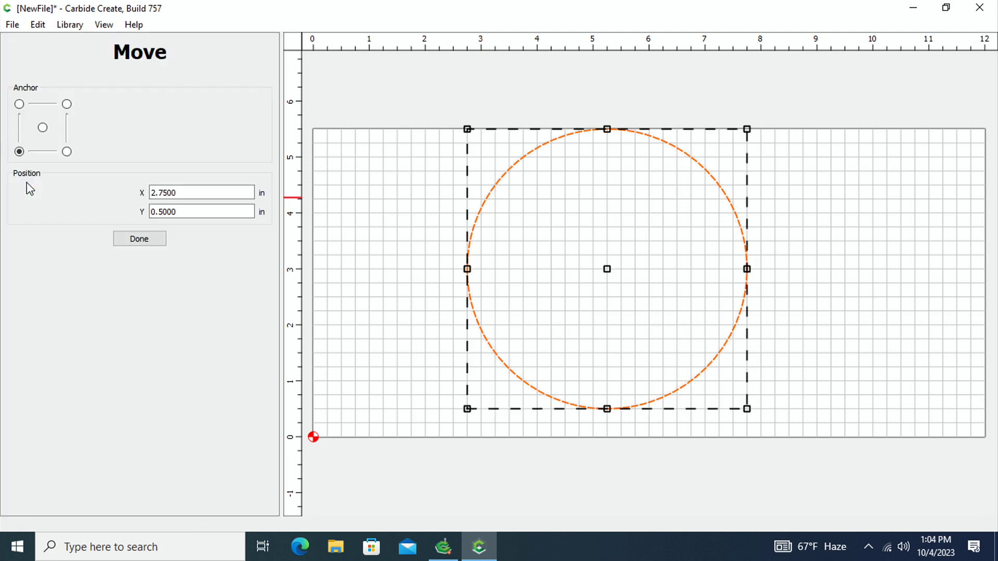
click(42, 128)
click(178, 195)
double_click(147, 192)
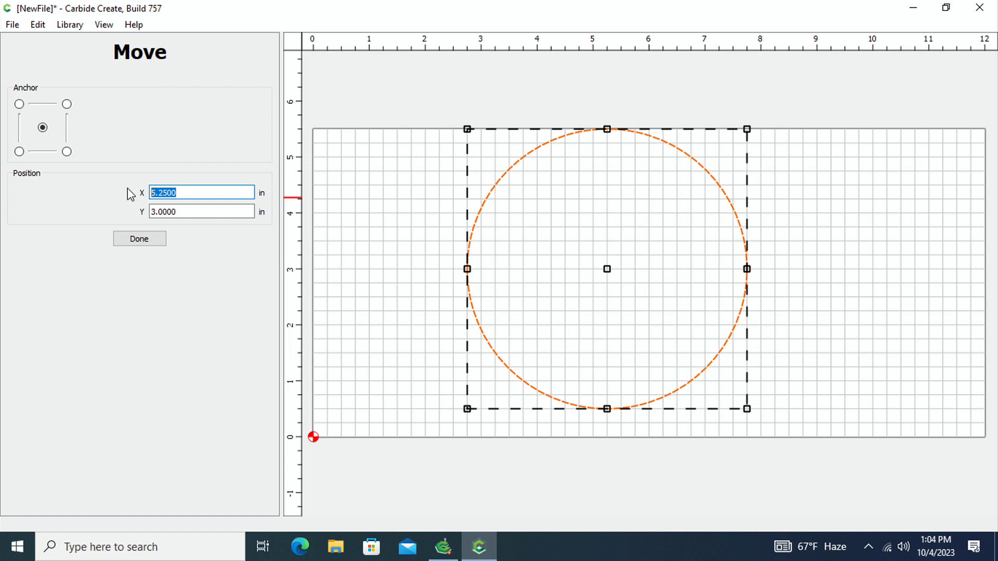
text(2.75)
key(Return)
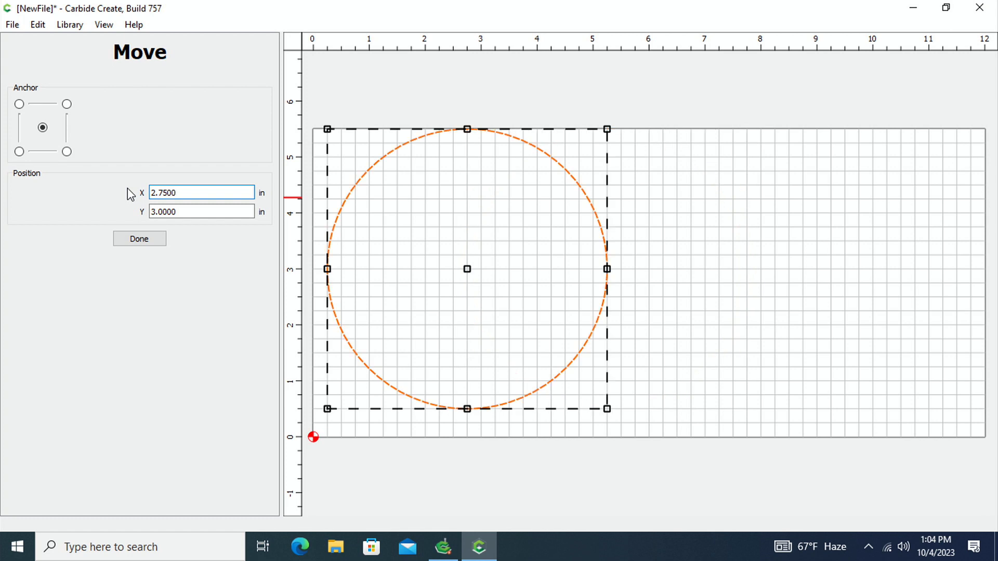
drag(187, 210, 72, 222)
text(2.75)
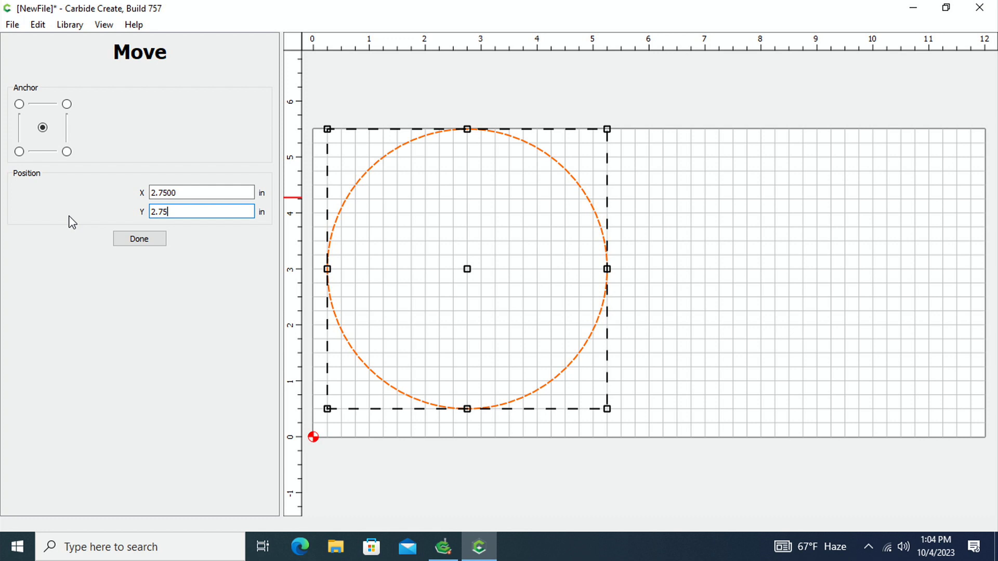
key(Return)
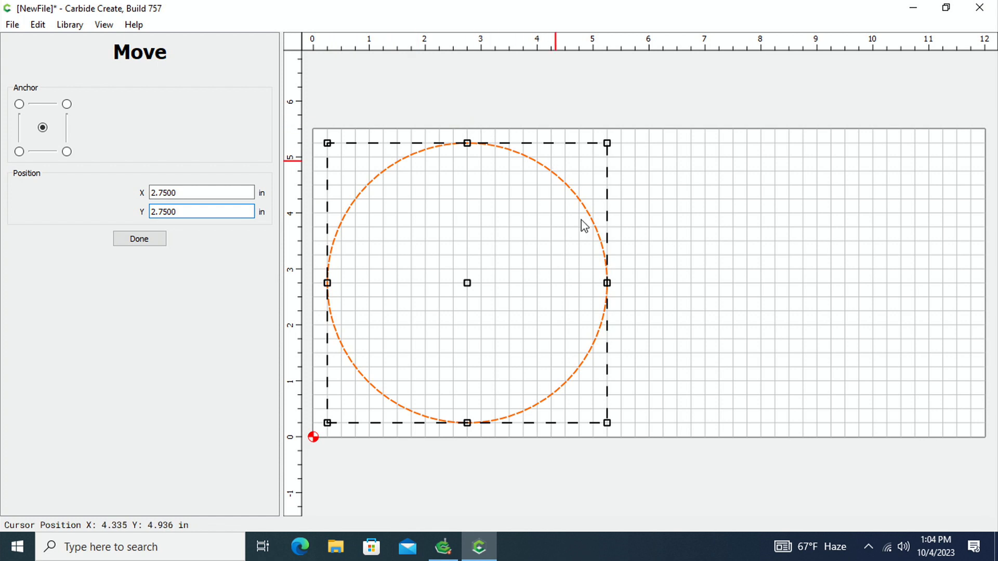
click(139, 239)
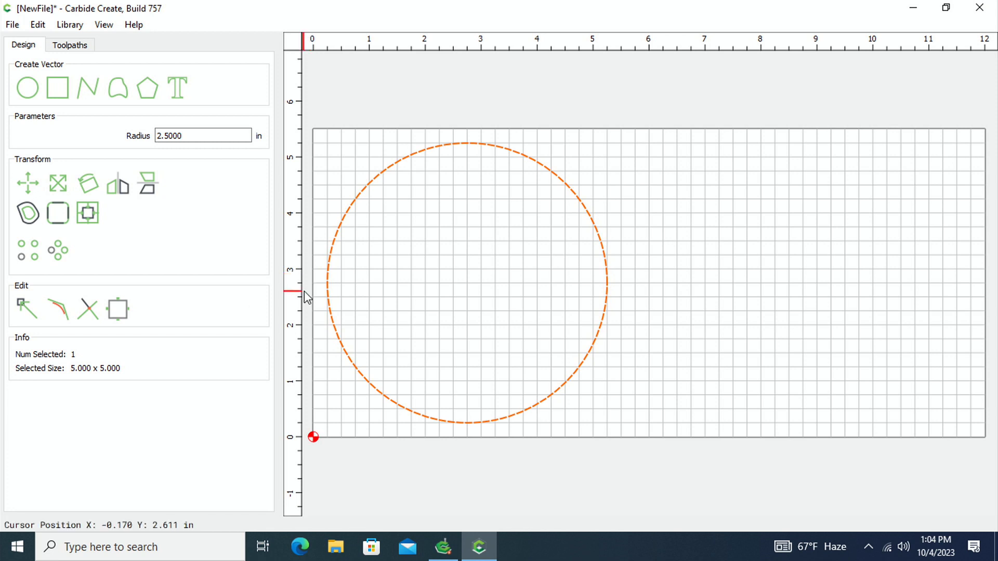
- Switch to the Toolpaths workspace and start a 2D Contour toolpath
click(68, 49)
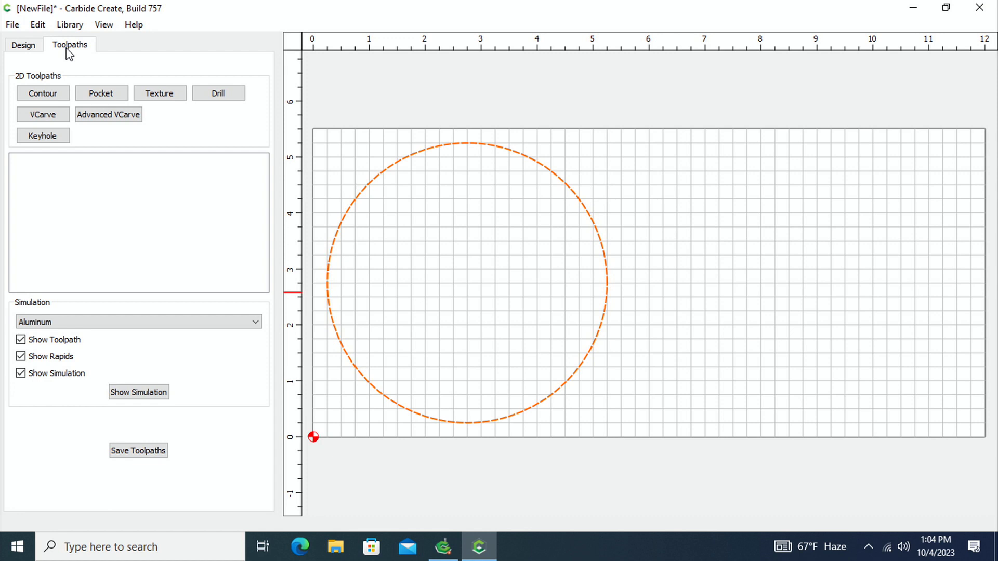
click(31, 49)
click(87, 52)
click(44, 95)
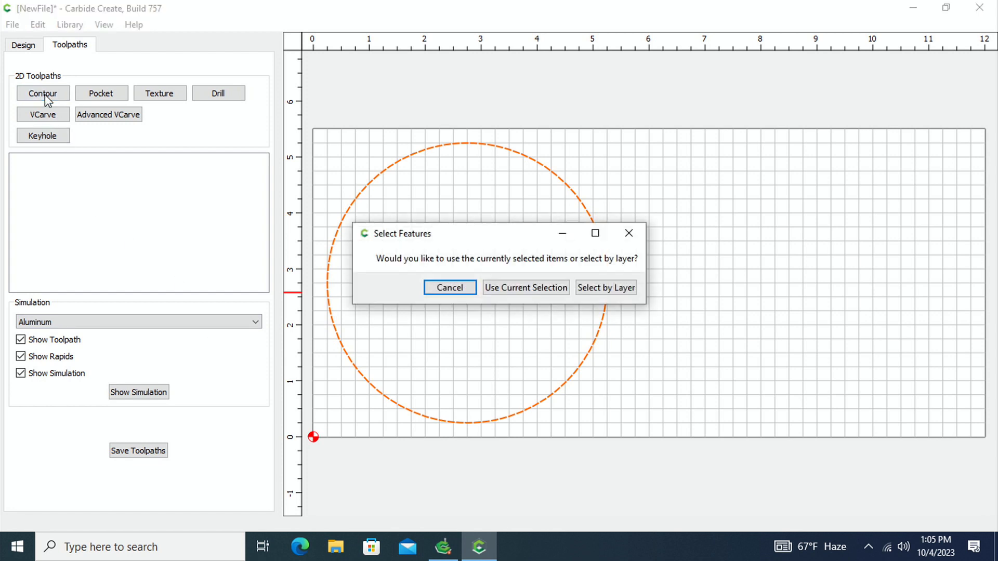
- Use the selected circle for the contour and set it to cut on the outside
click(510, 293)
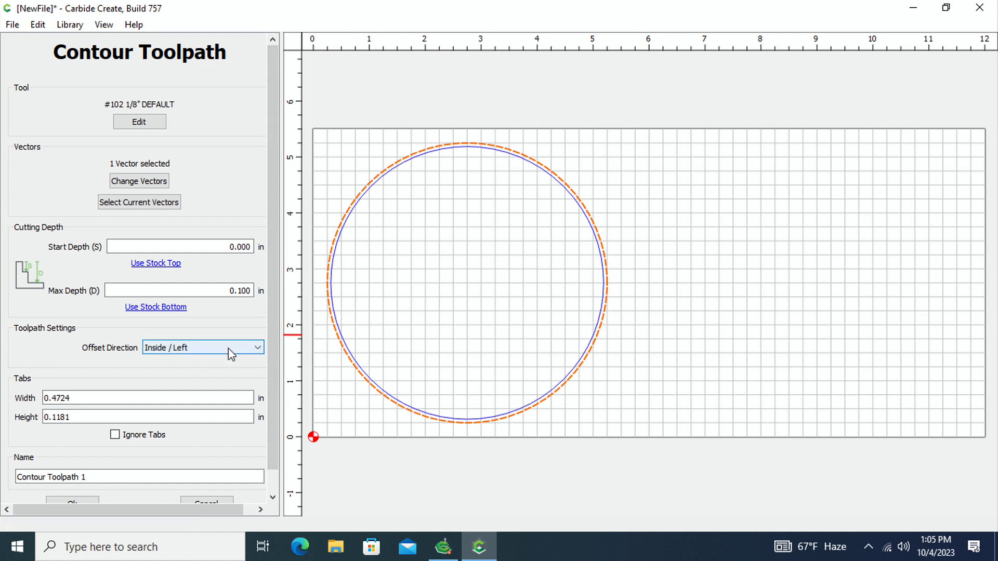
click(256, 348)
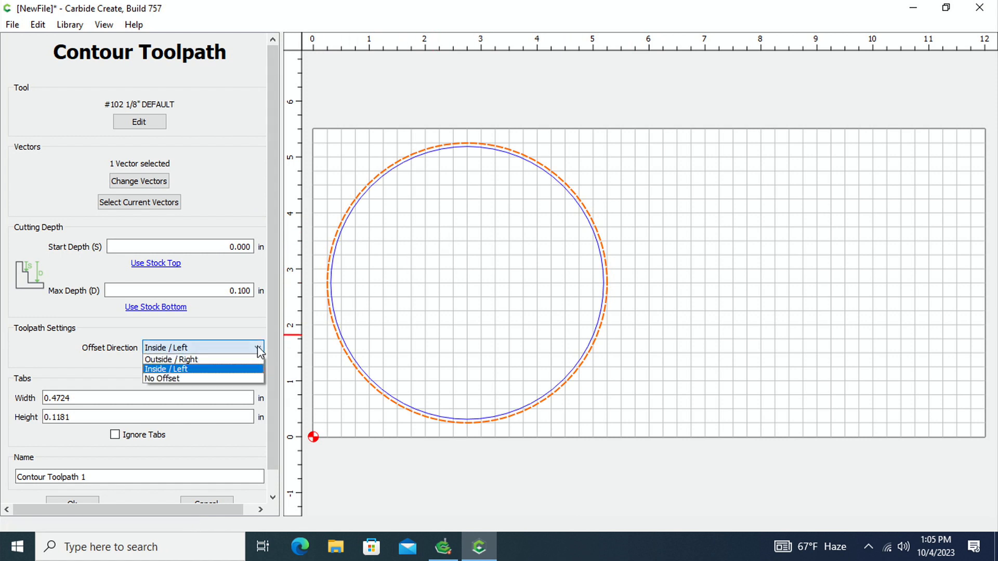
click(179, 378)
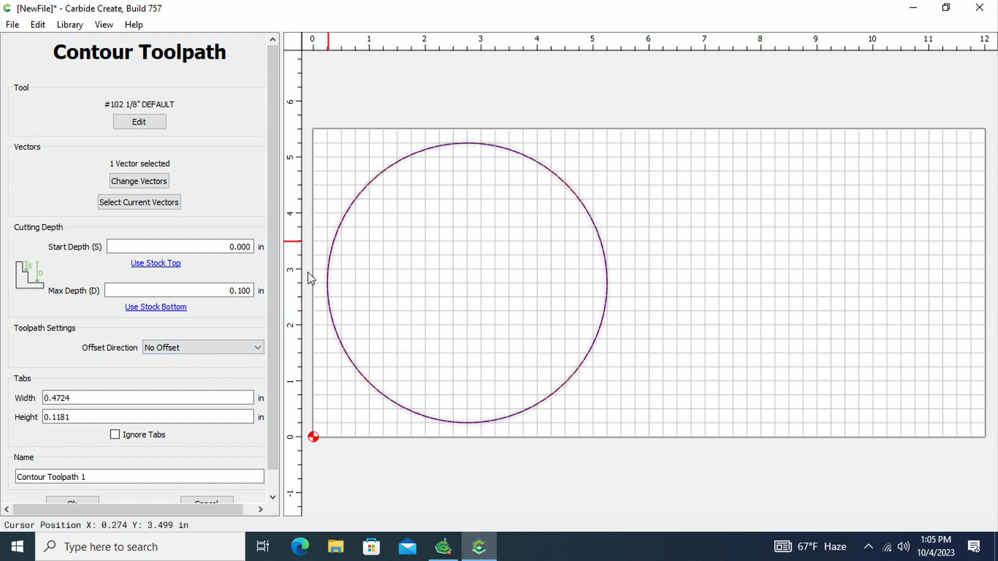
click(257, 347)
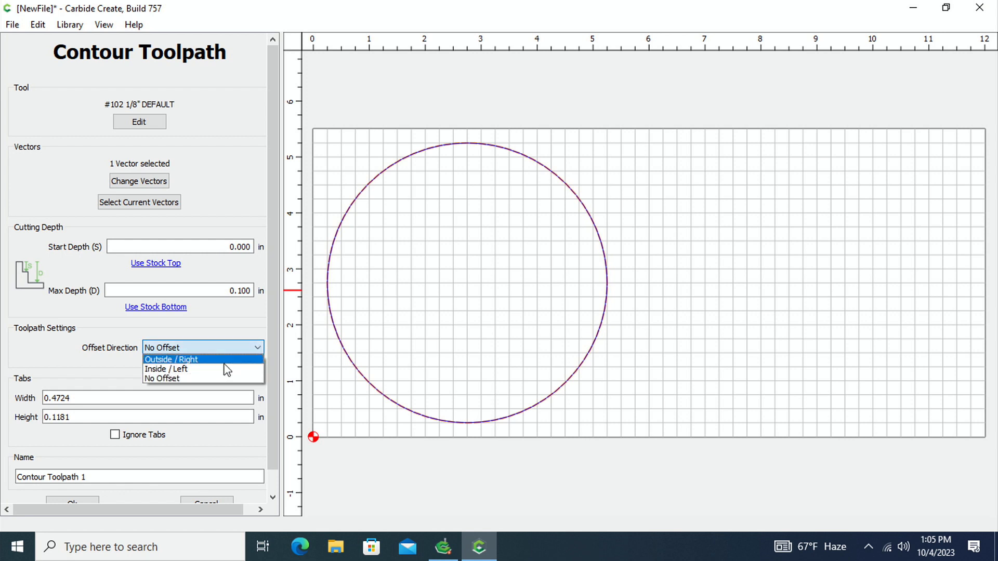
click(201, 360)
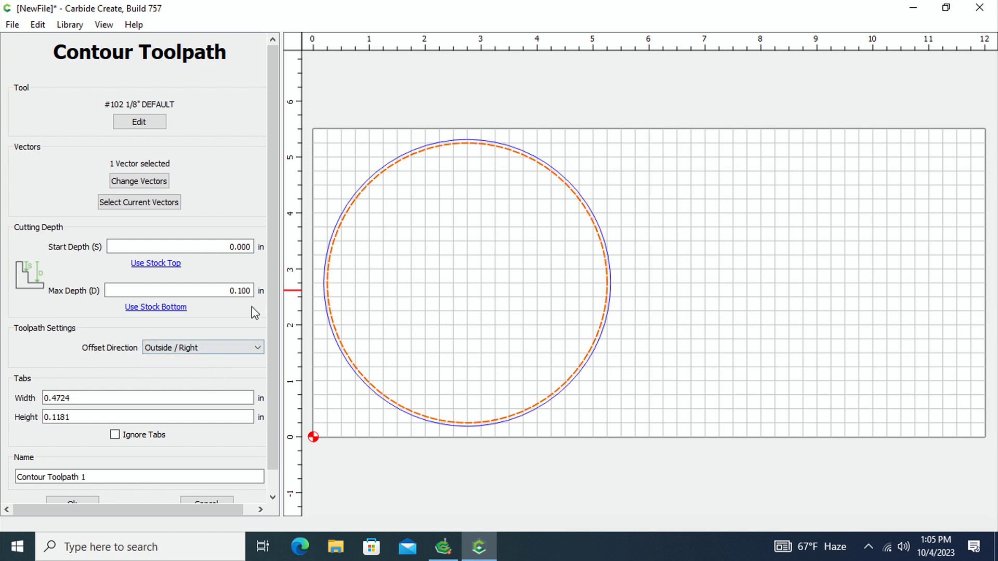
- Pick the #201 1/4" End Mill from Carbide 3D-Nomad 3-Hardwood with 0.0625 in depth per pass
click(129, 121)
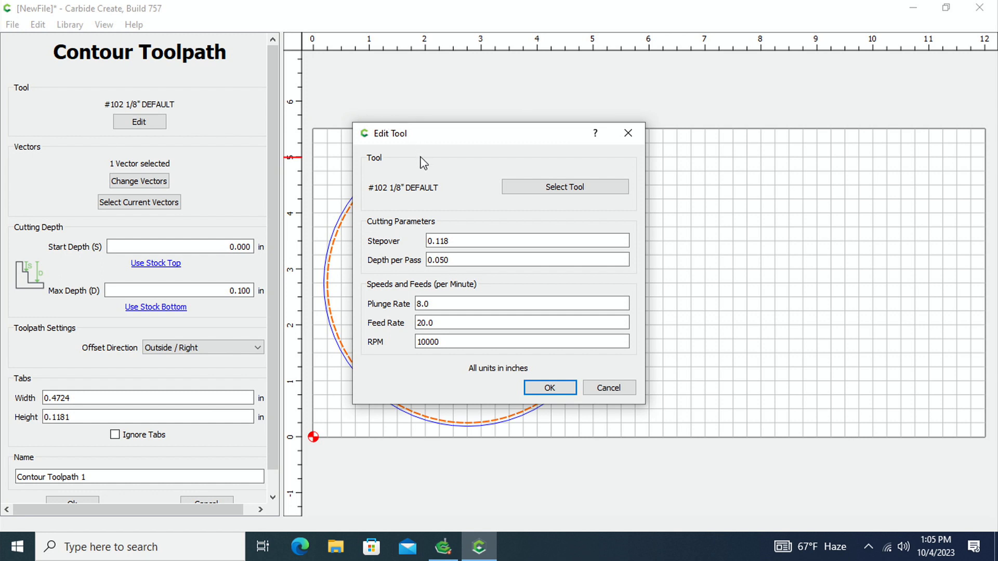
click(548, 194)
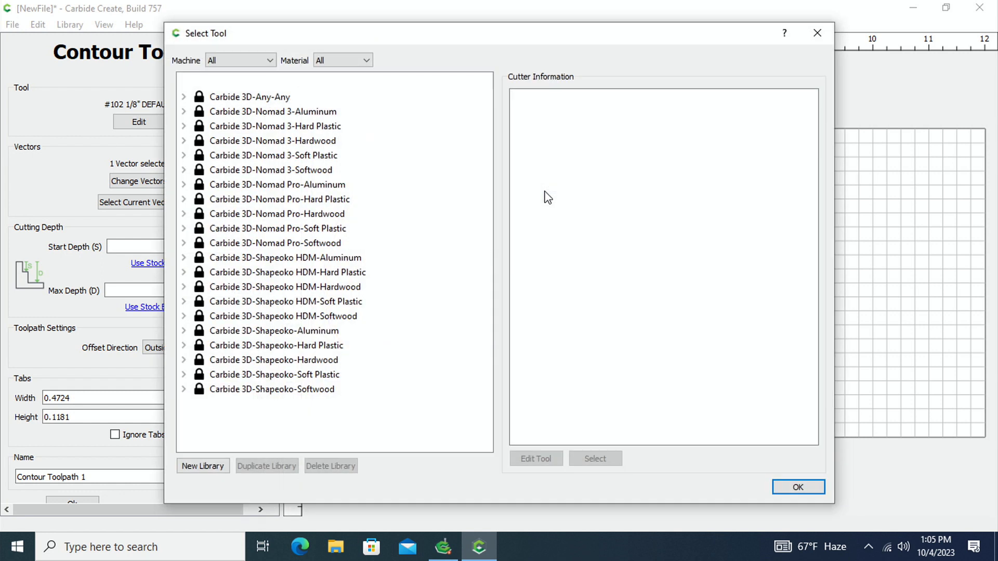
click(250, 142)
click(185, 141)
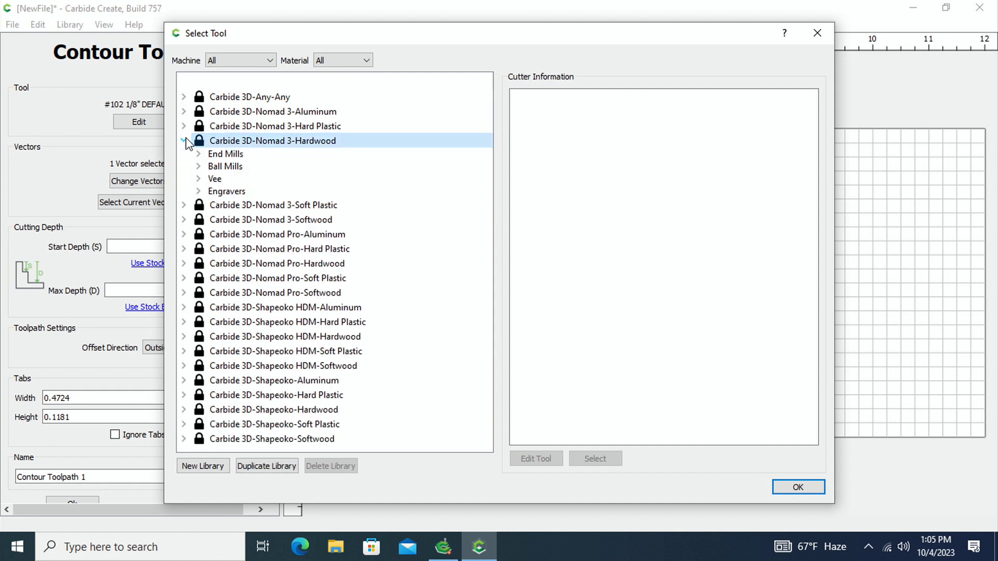
click(229, 154)
double_click(229, 155)
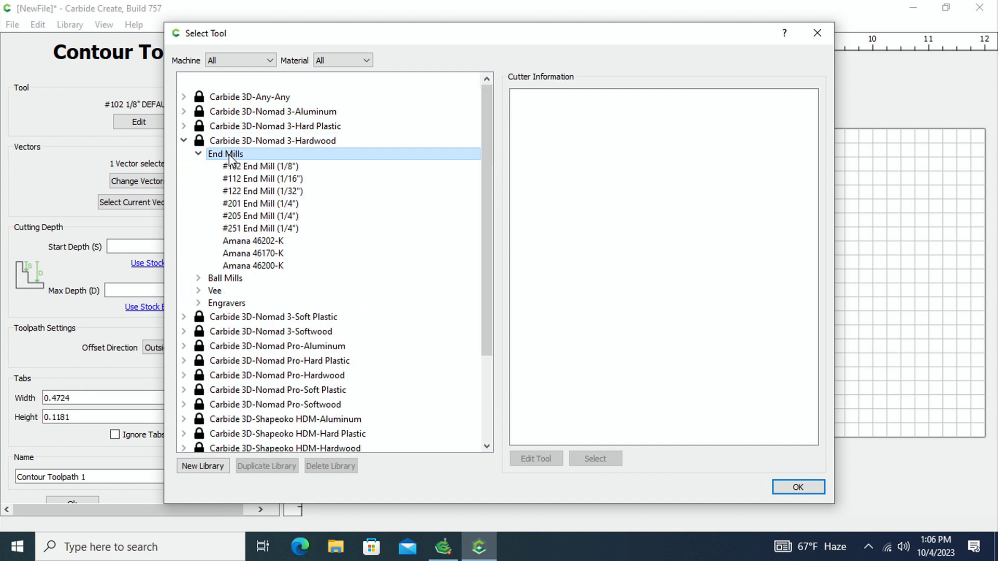
click(269, 205)
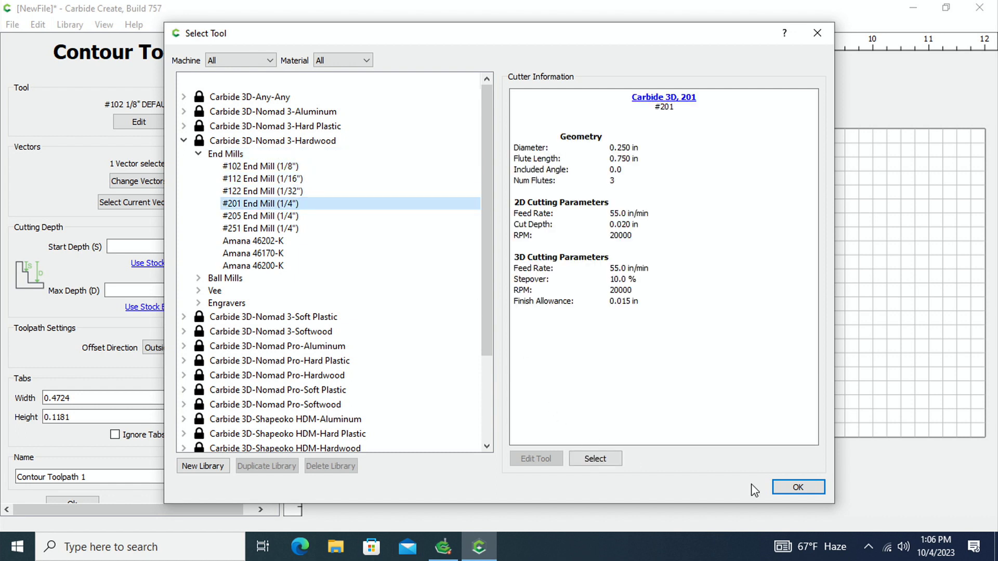
click(608, 460)
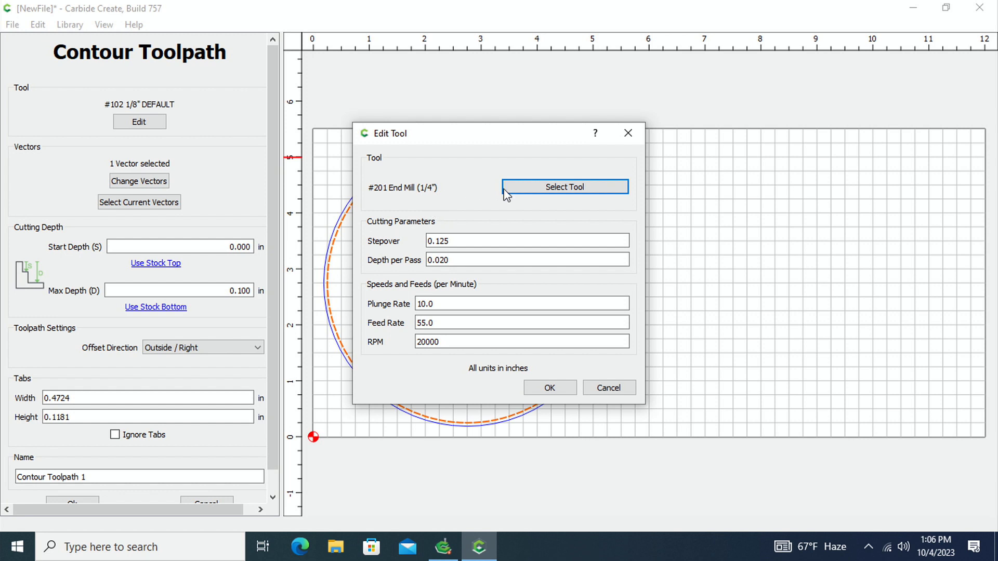
double_click(463, 259)
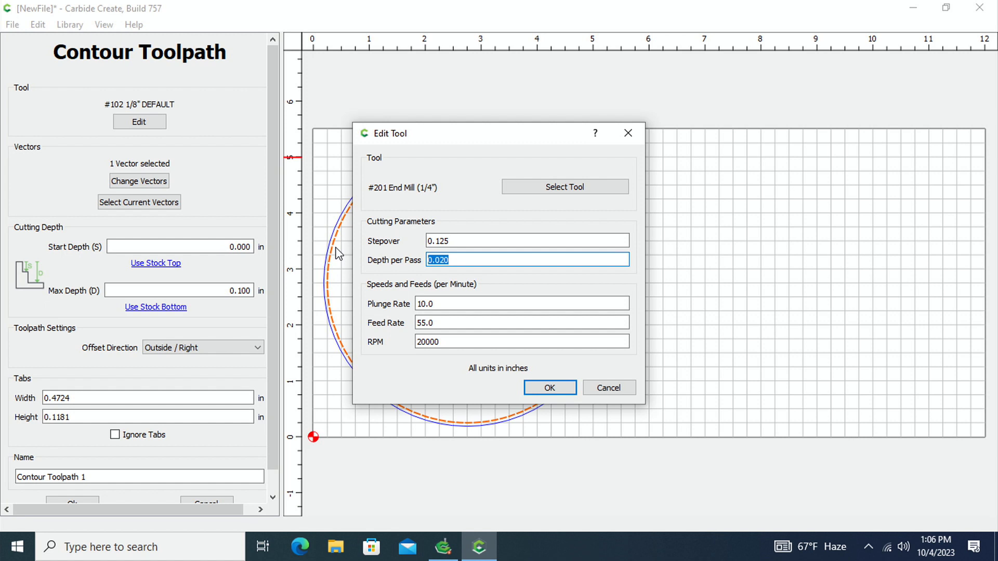
text(.0625)
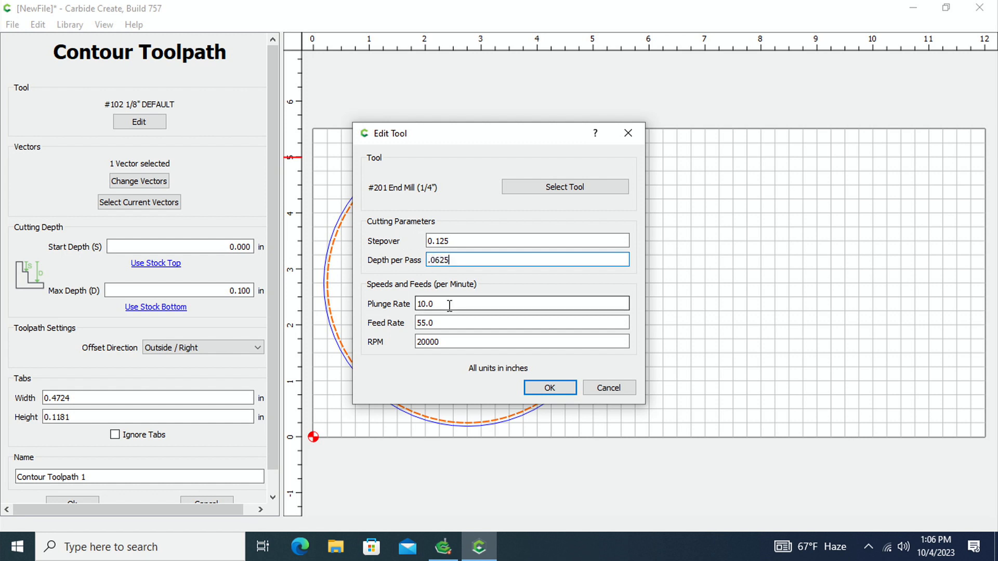
click(553, 393)
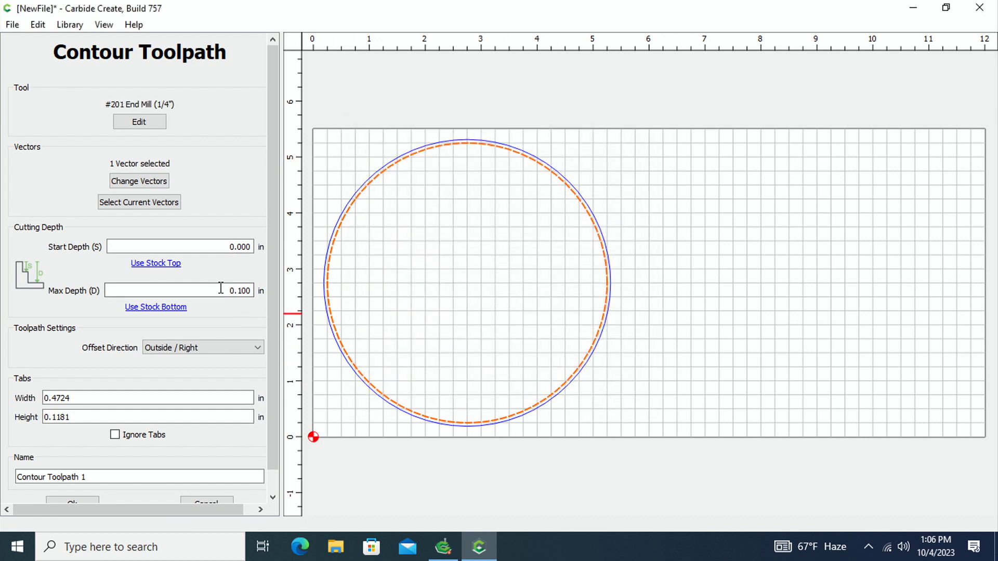
- Enter .770 in as the contour's Max Depth
drag(215, 289, 263, 286)
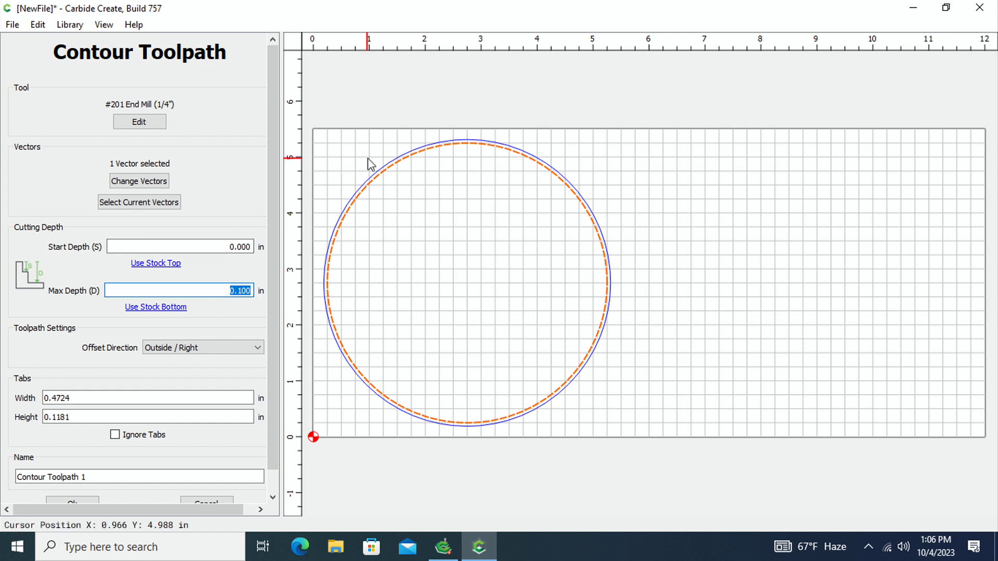
text(.770)
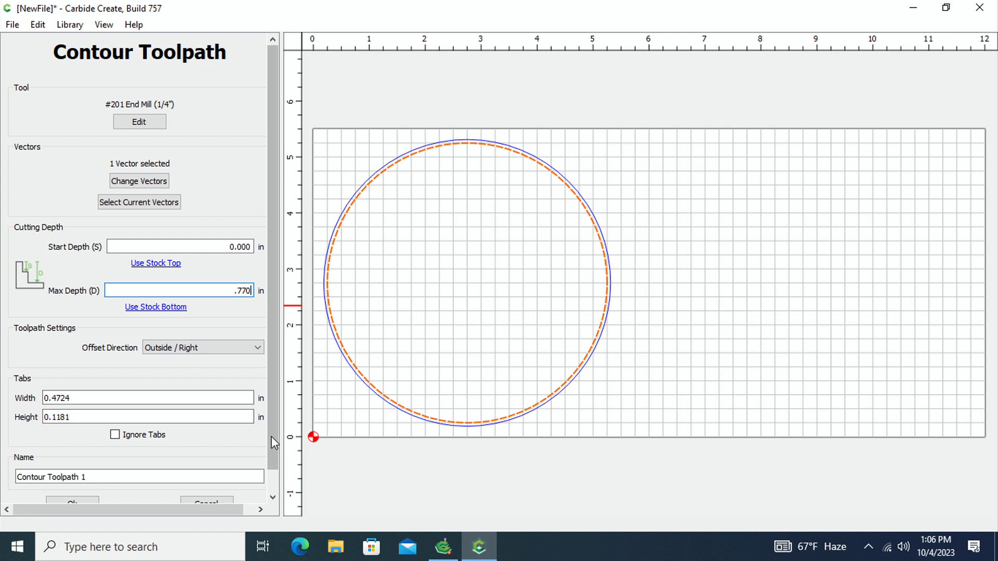
drag(274, 443, 263, 515)
- Finish Contour Toolpath 1 and simulate it in aluminium, tilting the view to inspect the cut
click(86, 483)
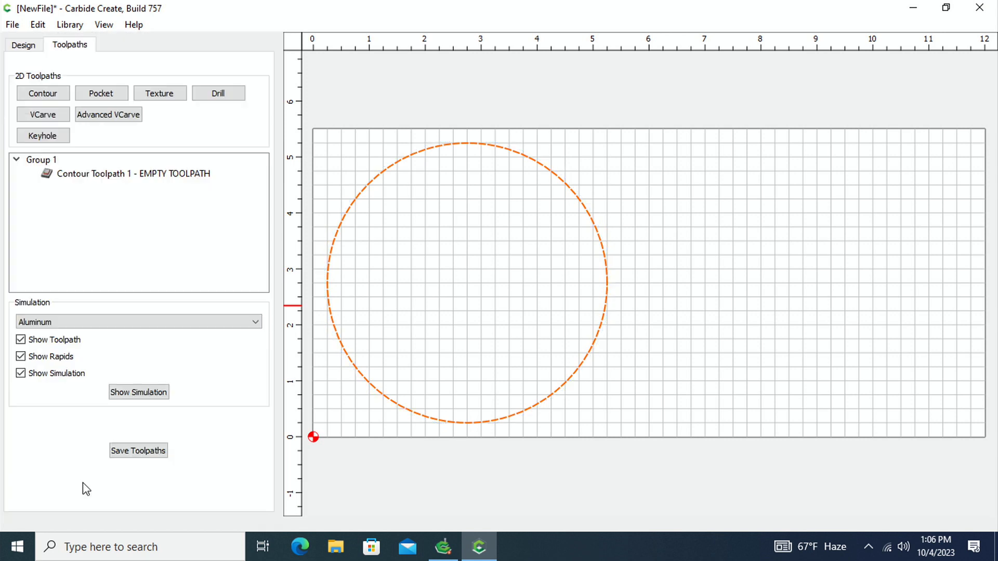
click(131, 394)
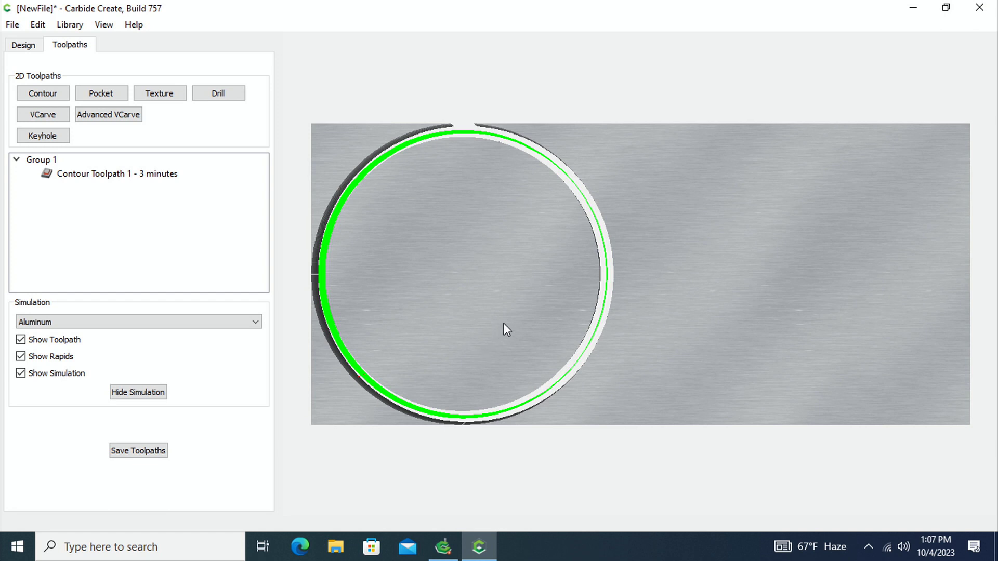
drag(437, 383, 433, 323)
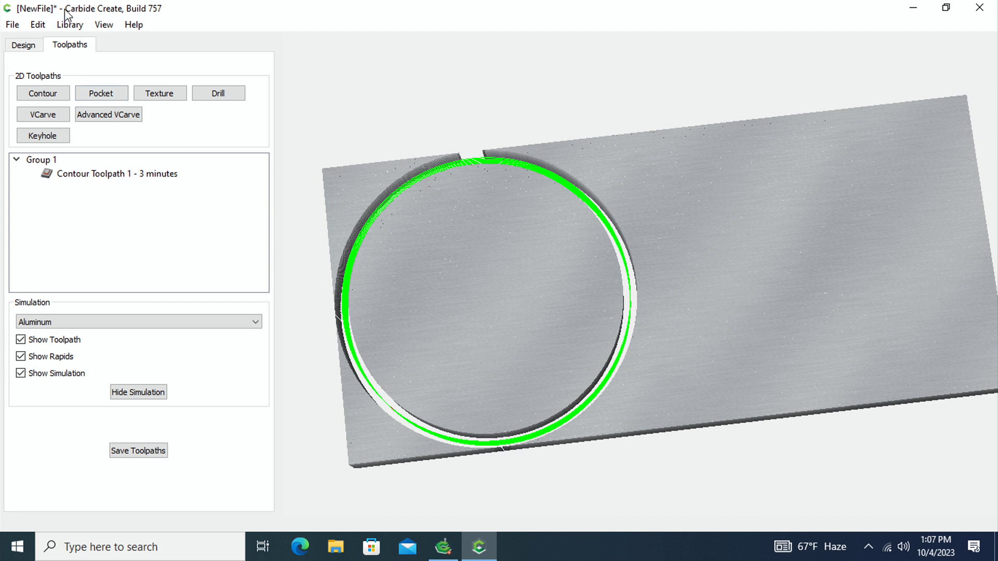
click(147, 452)
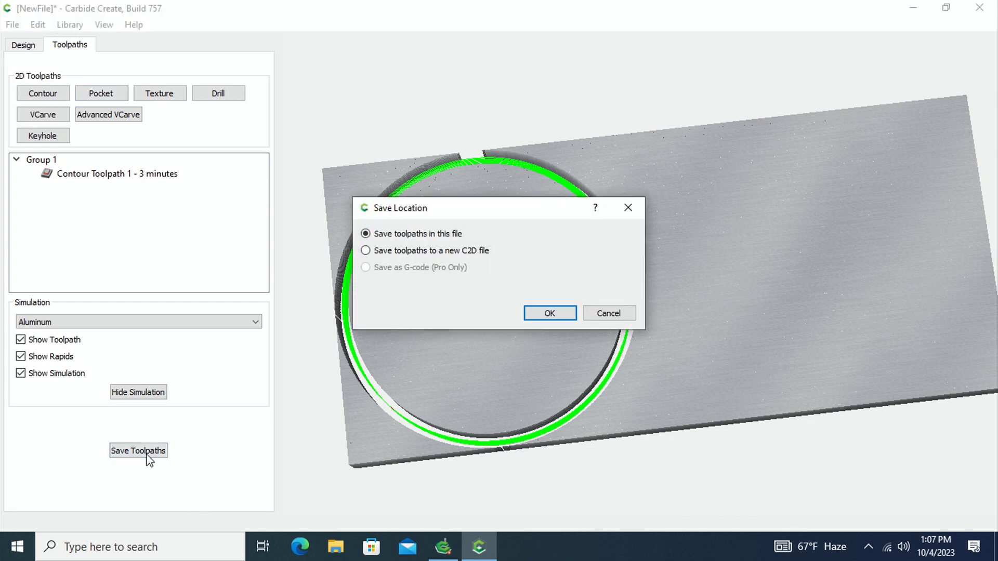
- Save the design with its toolpaths as TestCut.c2d on USB DISK (E:), replacing the old copy
click(546, 313)
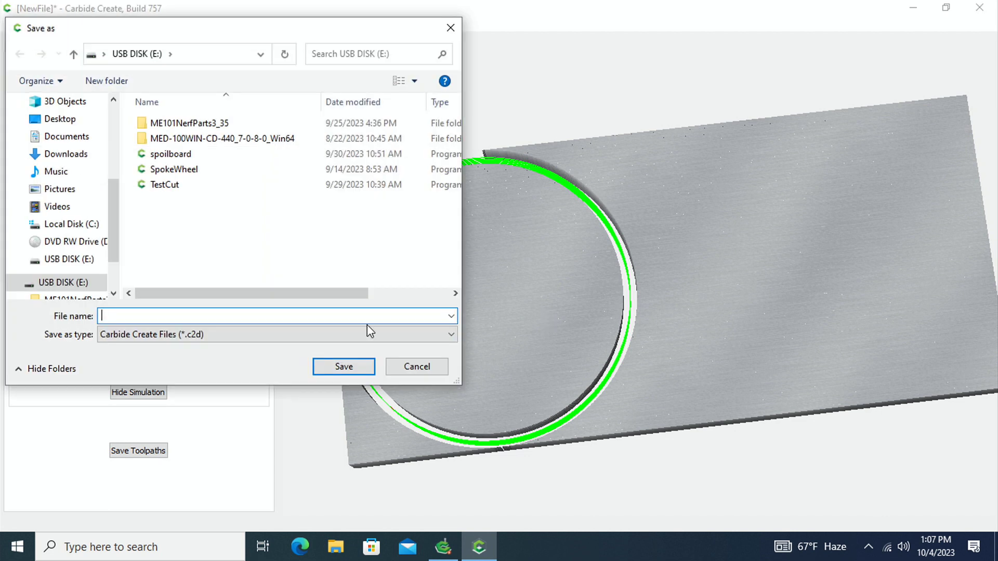
click(148, 335)
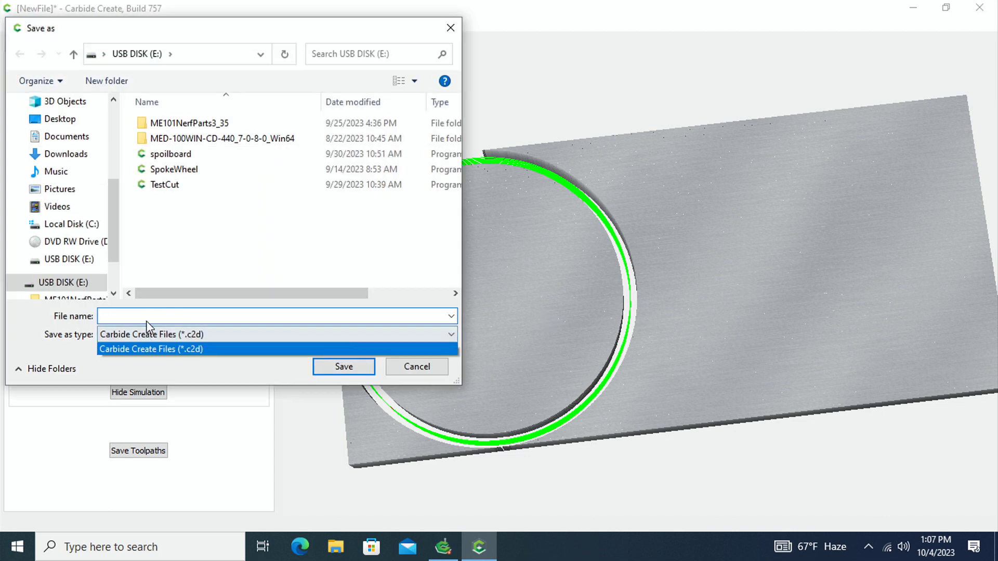
click(168, 187)
click(167, 187)
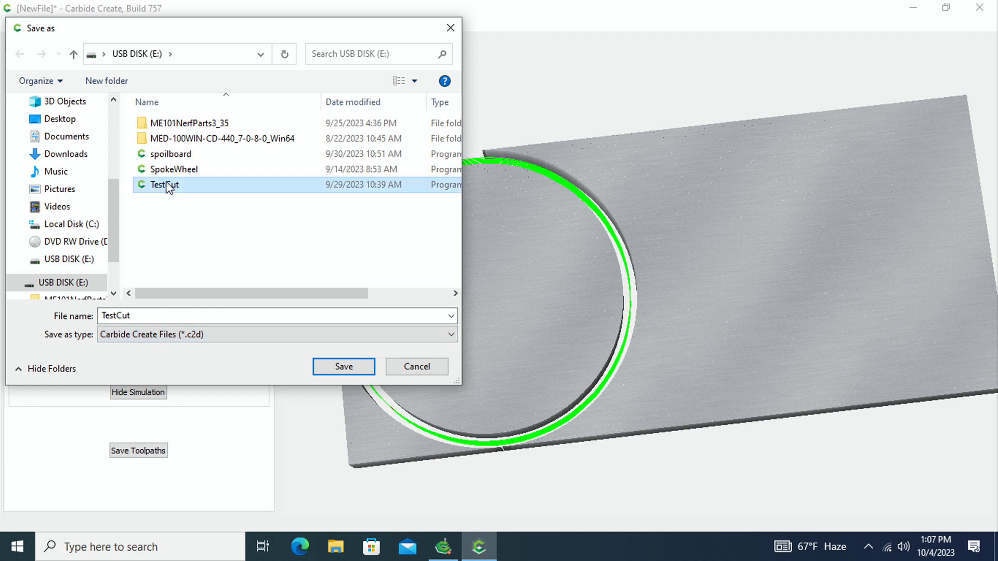
click(343, 368)
click(535, 275)
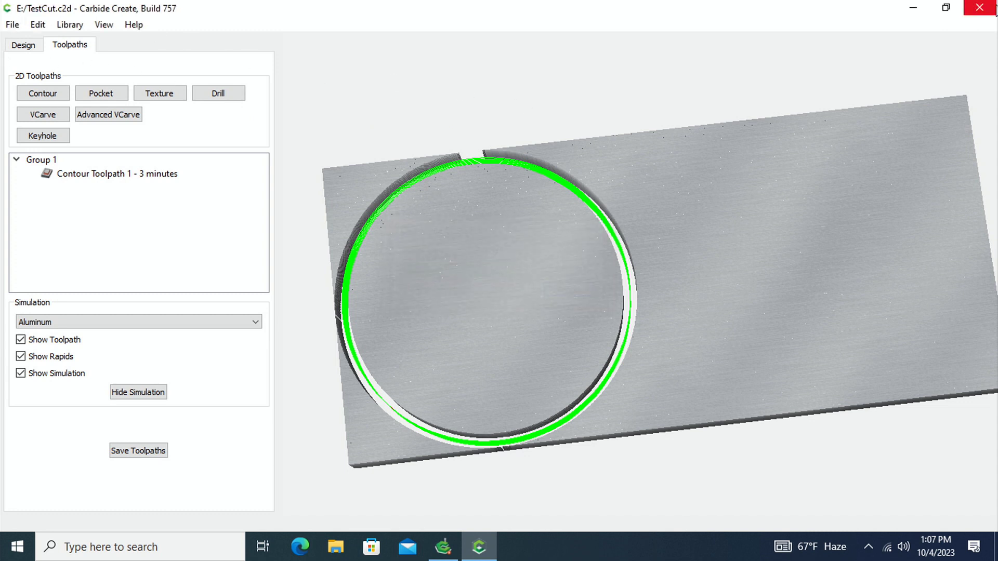
- Minimize Carbide Create and show the RUN page in Carbide Motion
click(918, 13)
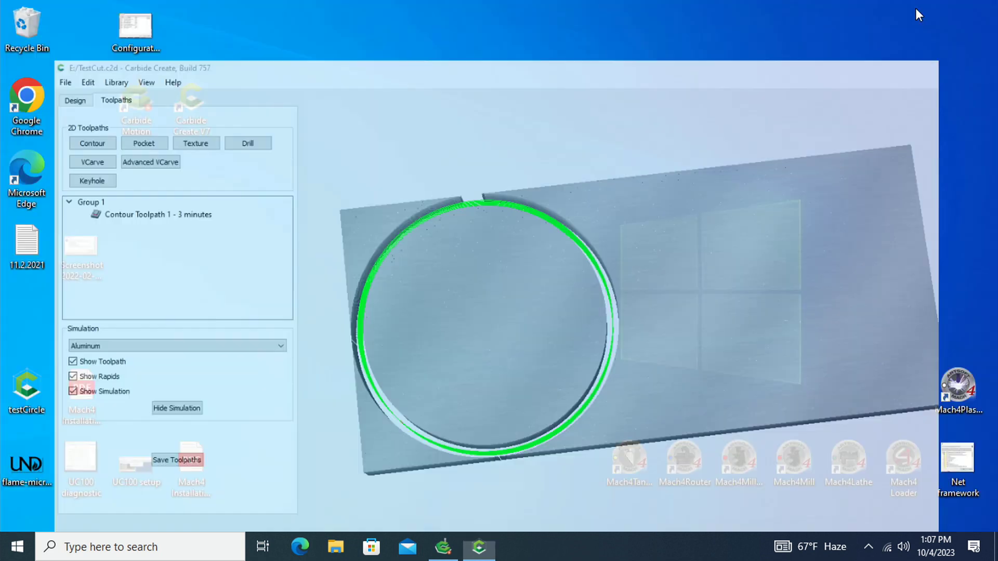
click(443, 548)
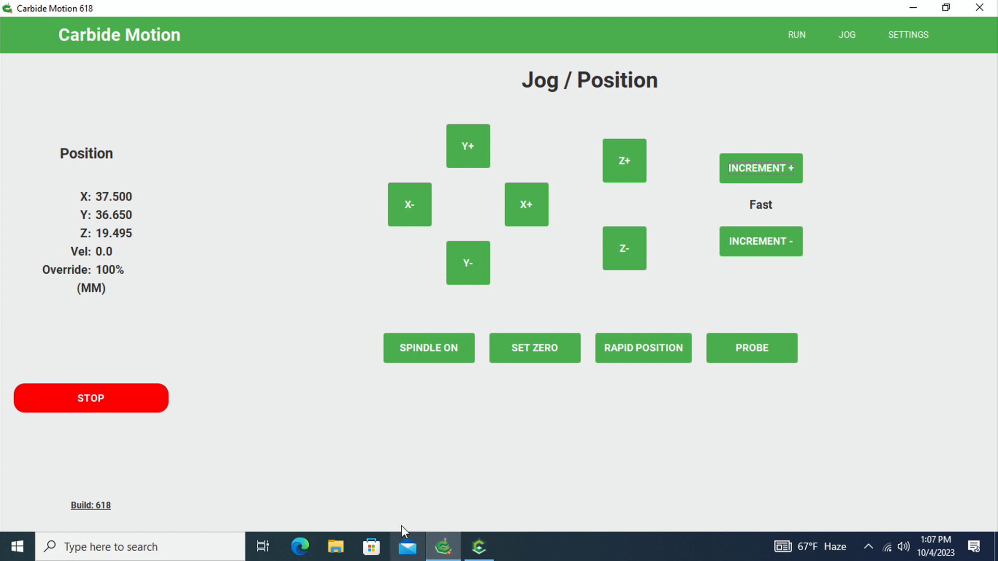
click(801, 35)
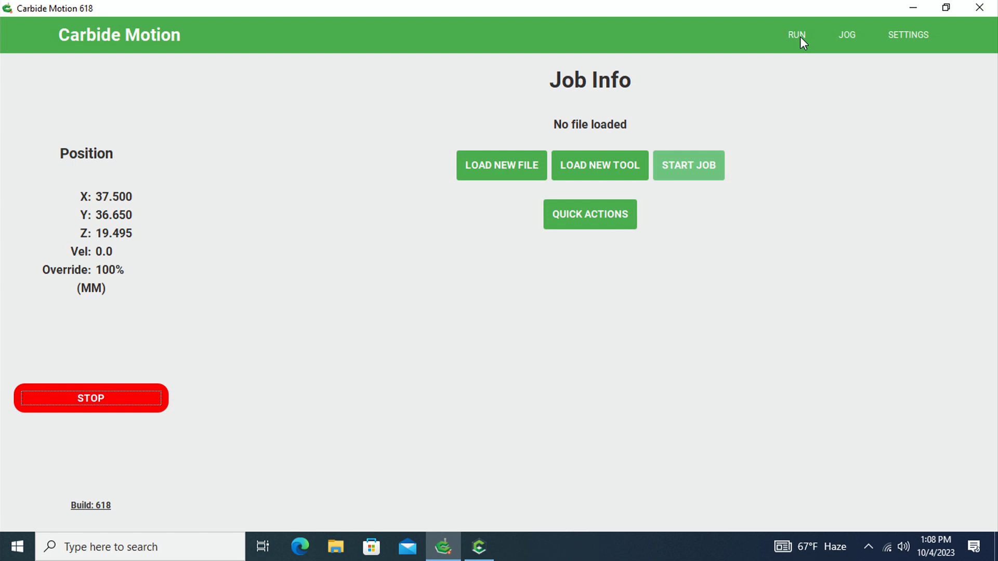
- Load TestCut from the USB disk as the current job with tool #201
click(489, 164)
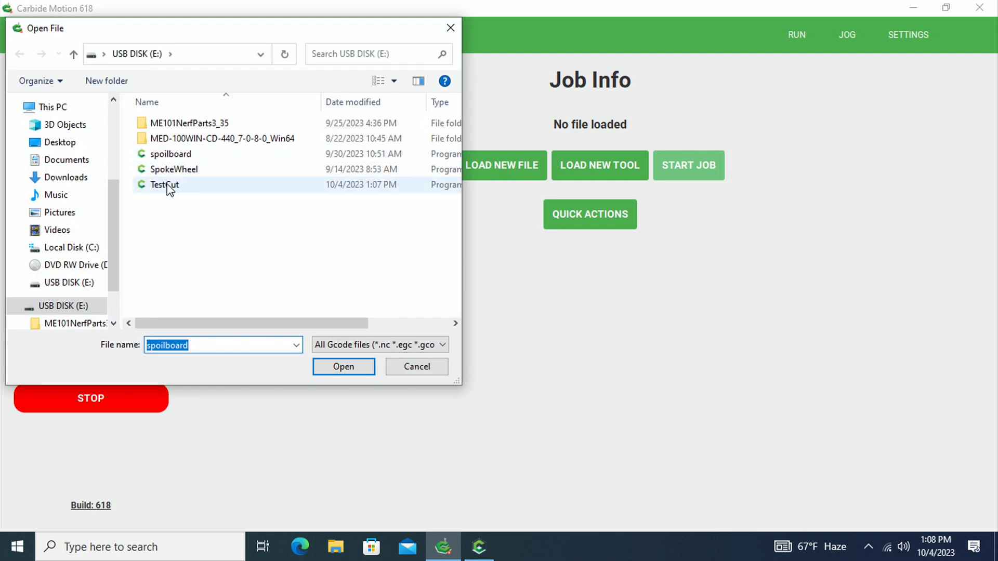
double_click(166, 183)
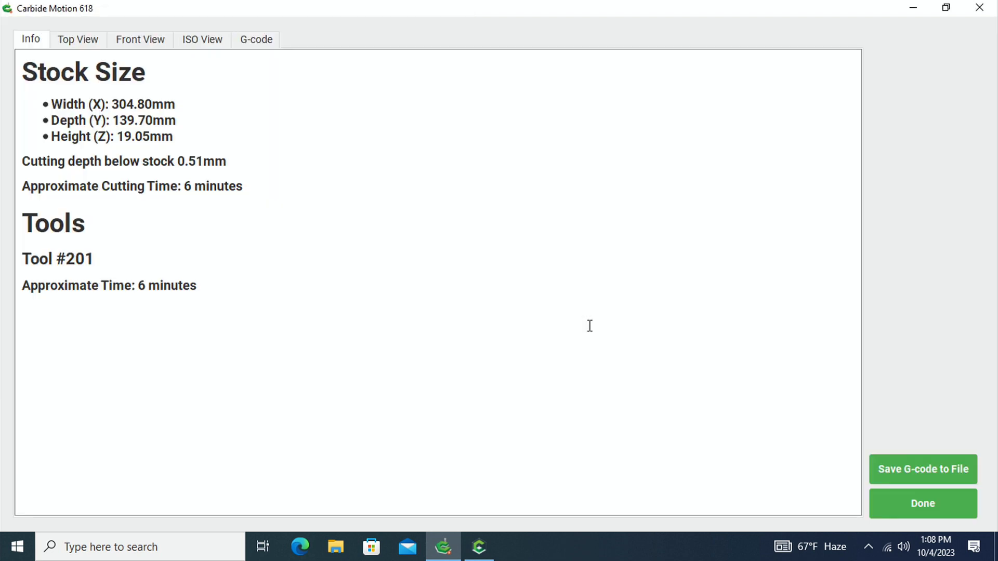
click(923, 504)
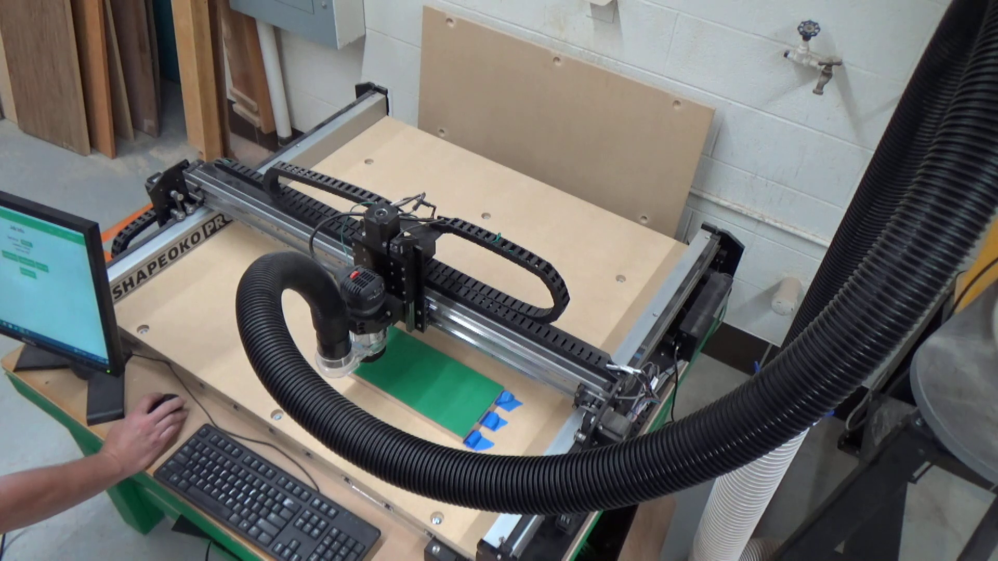
- Open the Run Job page for TestCut.c2d (6687 lines, about 3 minutes)
click(27, 263)
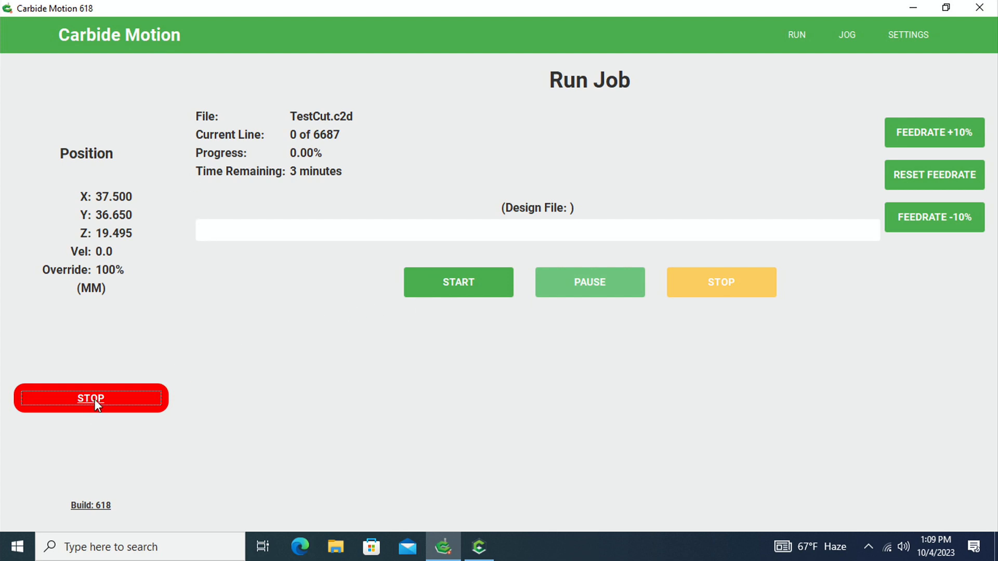
- Start cutting TestCut.c2d from the Run Job page, beginning at line 0 of 6687
click(798, 35)
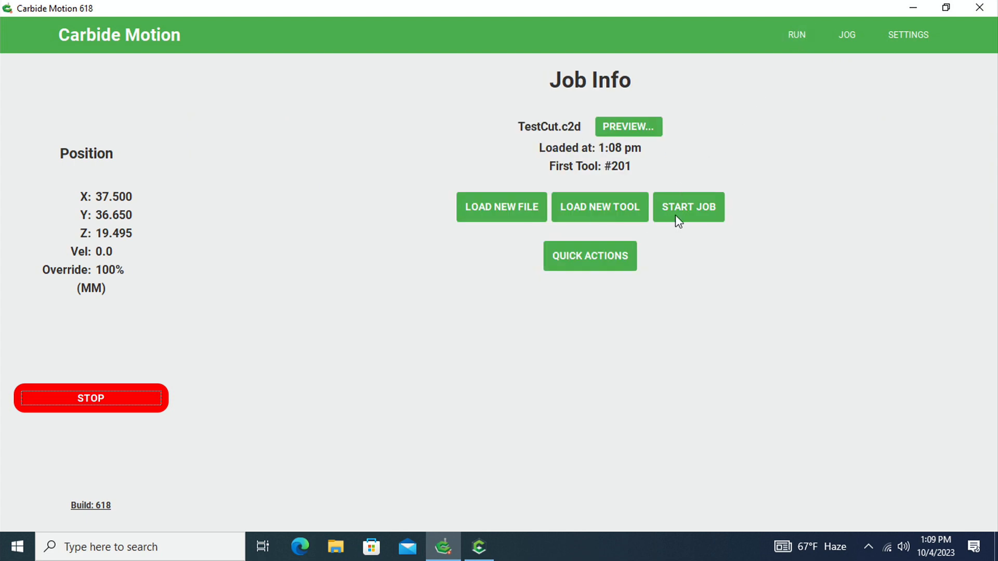
click(689, 208)
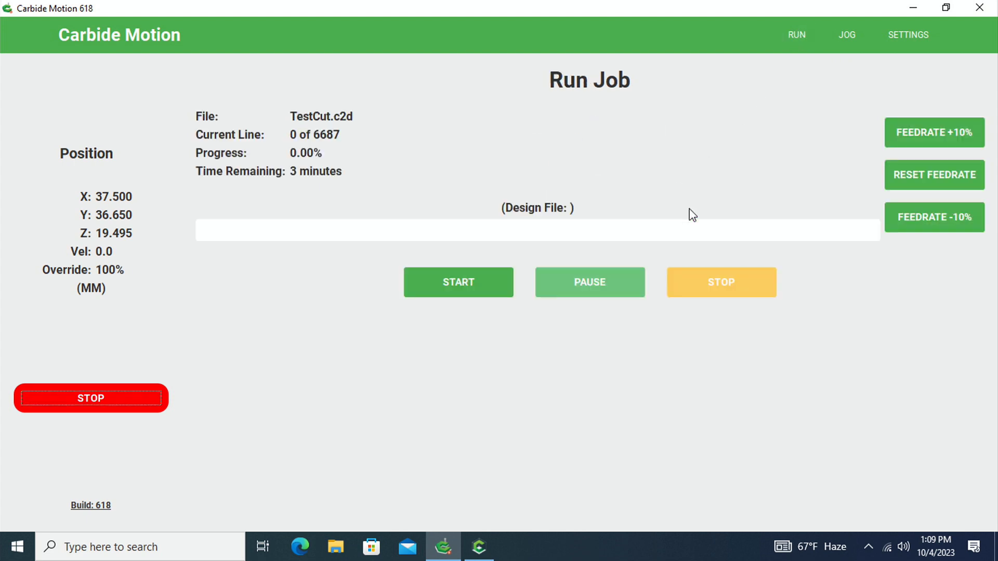
click(482, 288)
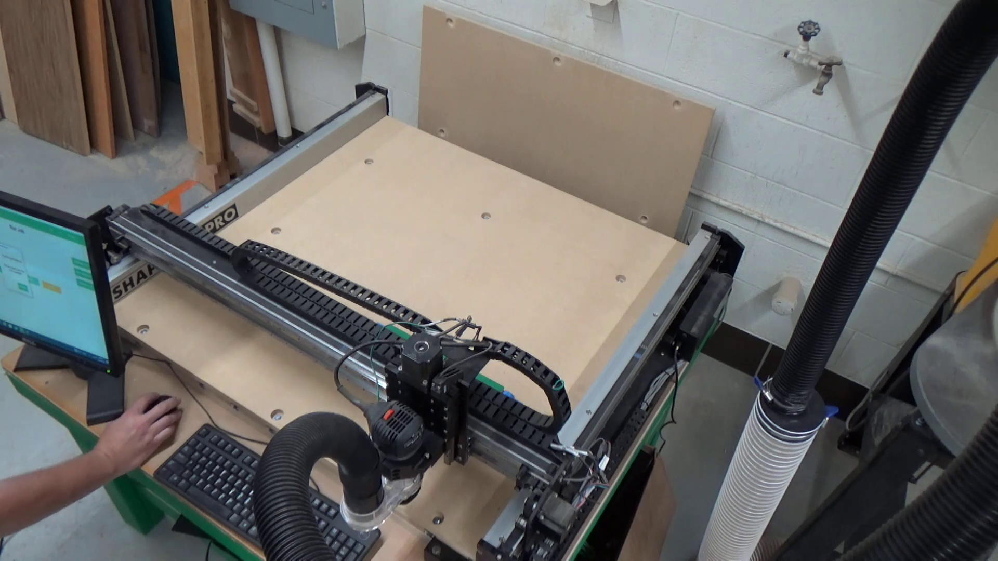
- Confirm the prompt so the Shapeoko's gantry and router begin cutting the job
click(22, 287)
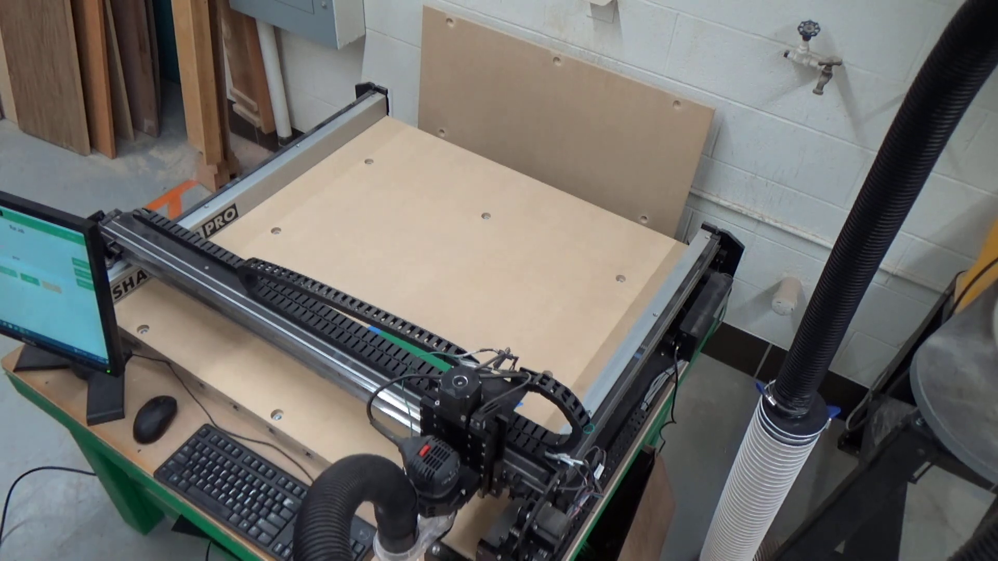